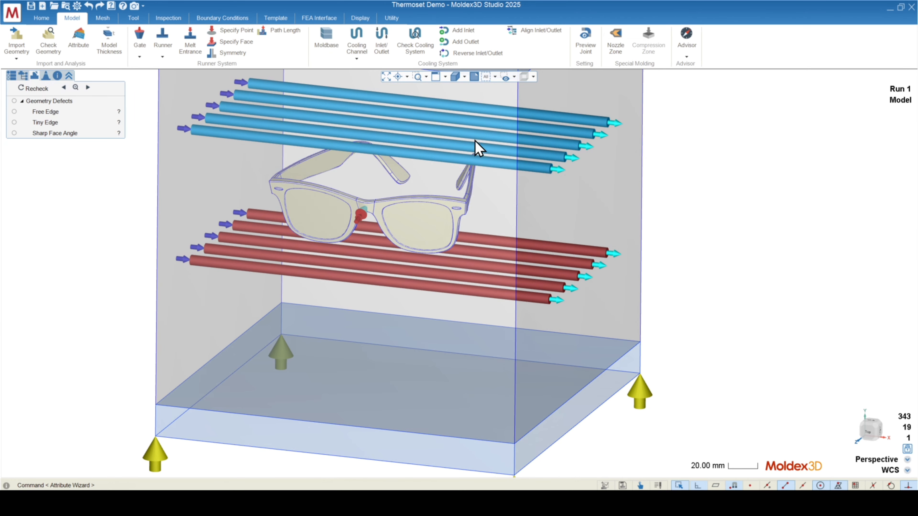
# Delete the inlet and outlet points at both ends of the five red heating rods below the eyeglasses.
pyautogui.moveTo(492, 174)
pyautogui.mouseDown(button='middle')
pyautogui.moveTo(500, 144)
pyautogui.moveTo(622, 174)
pyautogui.moveTo(575, 172)
pyautogui.moveTo(564, 154)
pyautogui.mouseUp(button='middle')
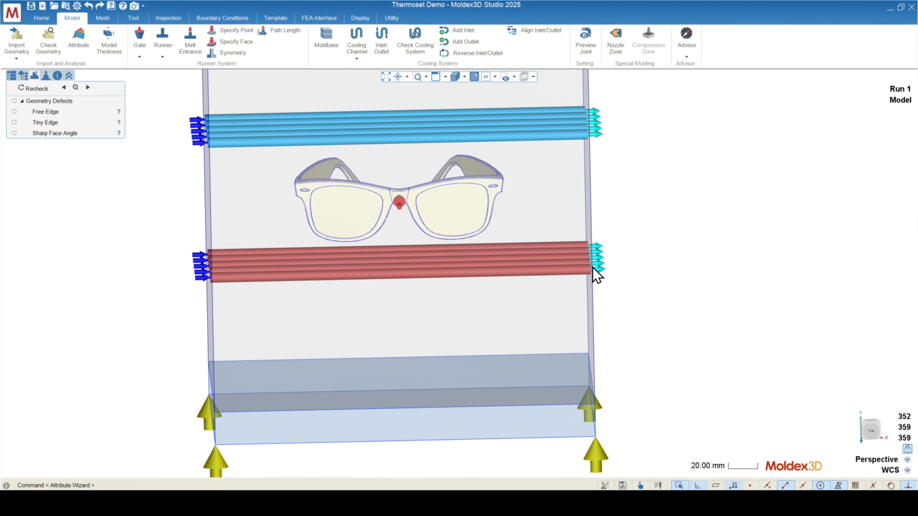
pyautogui.moveTo(385, 297); pyautogui.dragTo(371, 301, button='middle')
pyautogui.scroll(1, 155, 254)
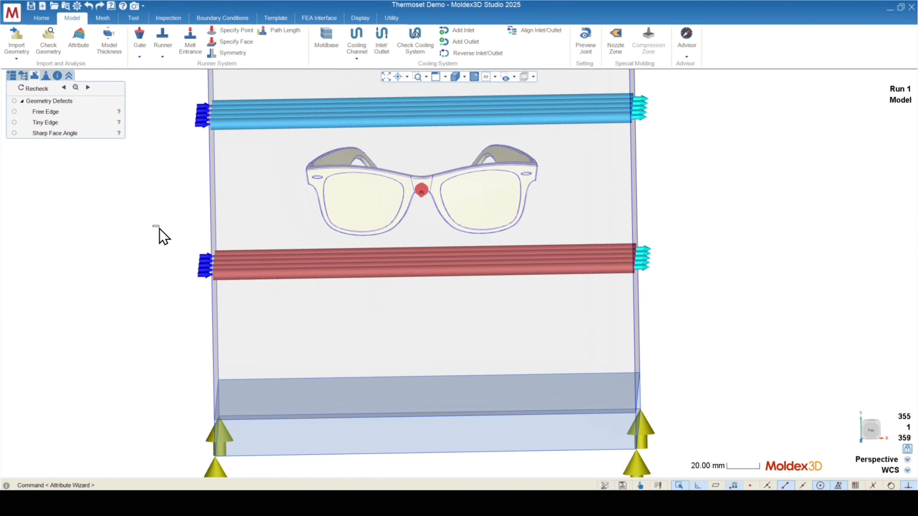
pyautogui.moveTo(158, 225); pyautogui.dragTo(257, 318)
pyautogui.press('Delete')
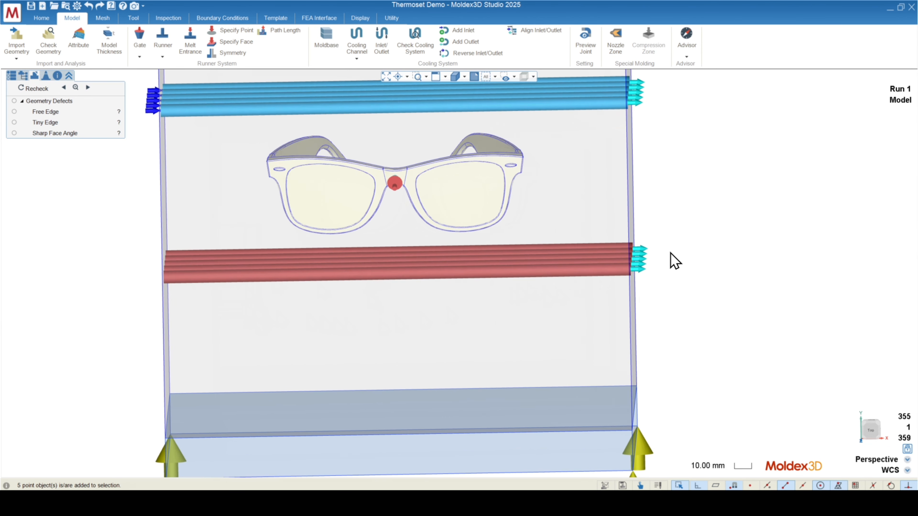
pyautogui.scroll(2, 672, 261)
pyautogui.moveTo(682, 291); pyautogui.dragTo(636, 242)
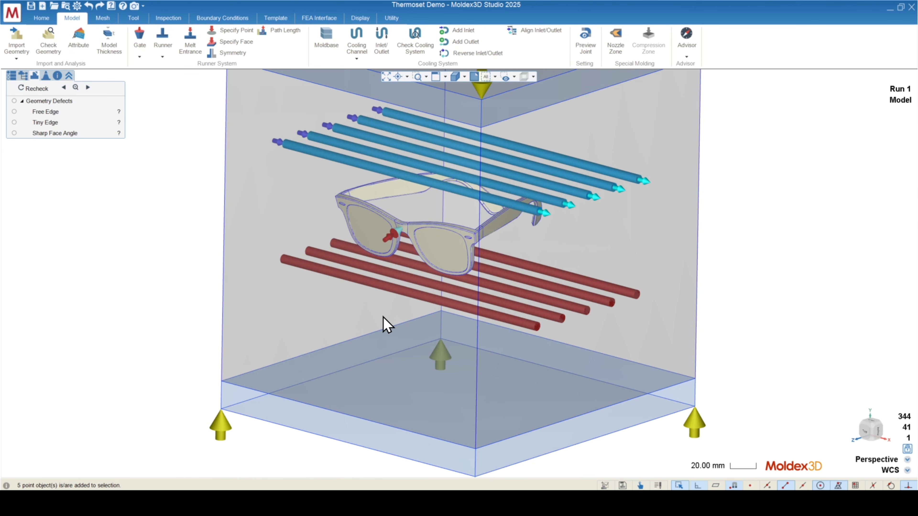
pyautogui.moveTo(373, 291)
pyautogui.mouseDown(button='middle')
pyautogui.moveTo(405, 251)
pyautogui.moveTo(439, 279)
pyautogui.mouseUp(button='middle')
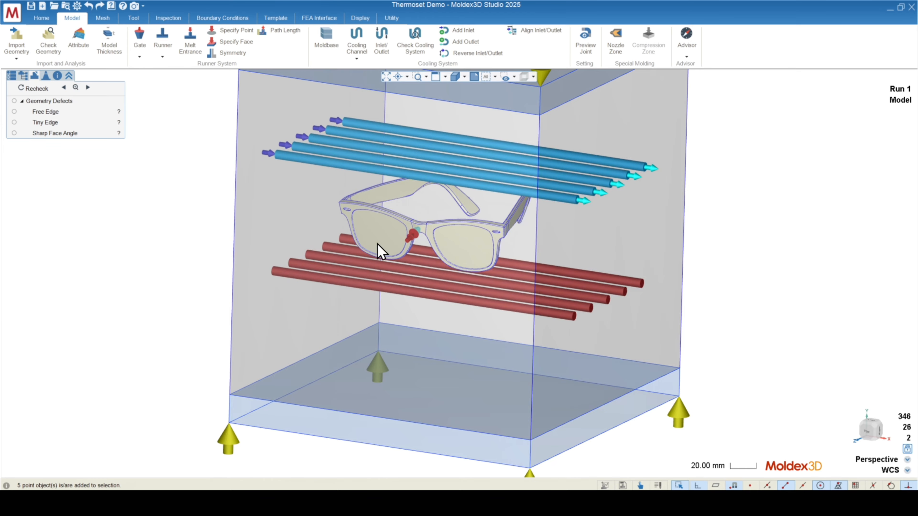
pyautogui.moveTo(244, 156); pyautogui.dragTo(226, 151, button='middle')
# Start node seeding on the eyeglasses part and apply the default global mesh size of 4.334.
pyautogui.click(102, 19)
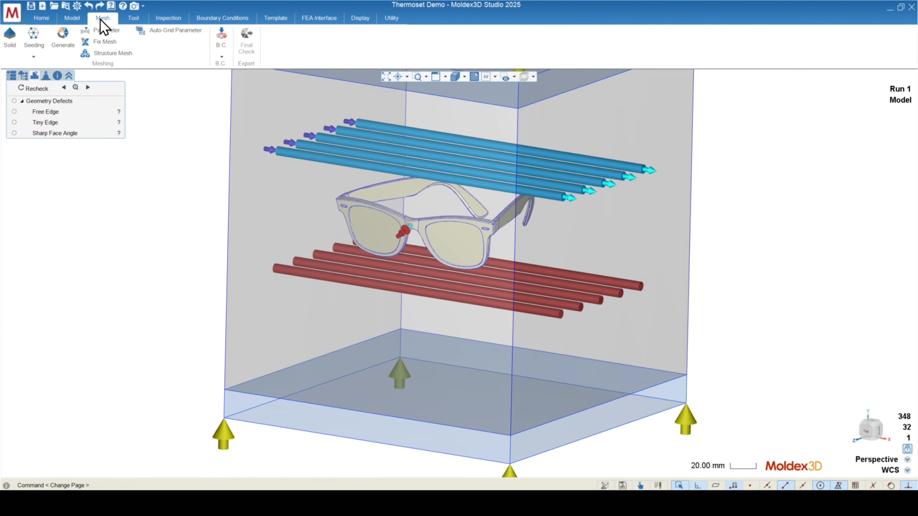
pyautogui.moveTo(374, 232); pyautogui.dragTo(409, 230, button='middle')
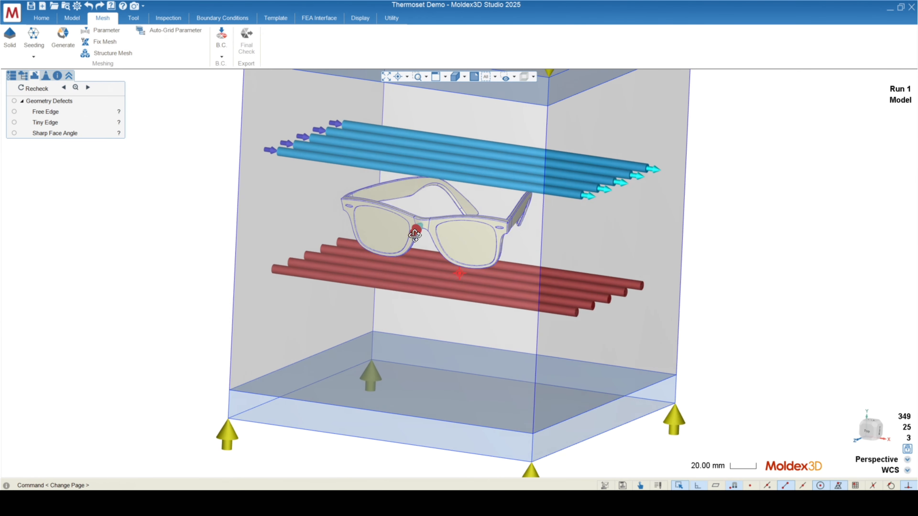
pyautogui.scroll(2, 457, 234)
pyautogui.scroll(2, 456, 234)
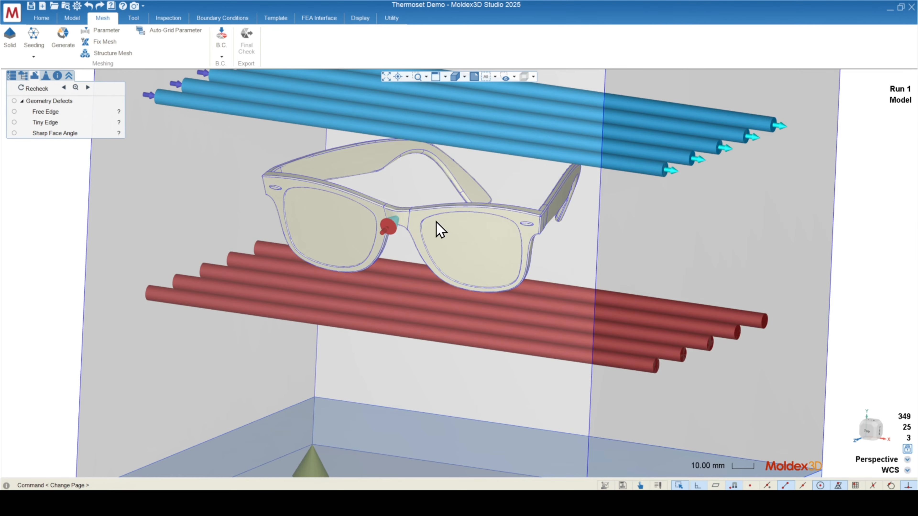
pyautogui.scroll(-4, 438, 230)
pyautogui.click(33, 38)
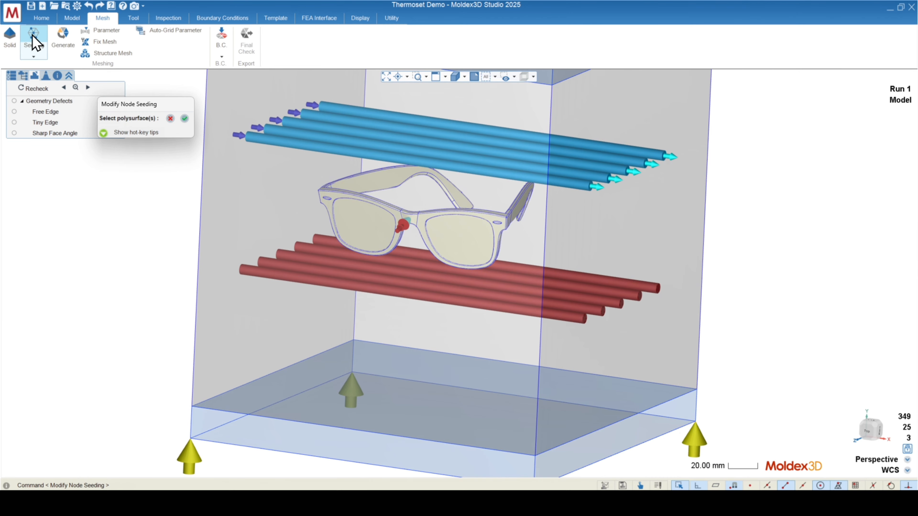
pyautogui.click(491, 241)
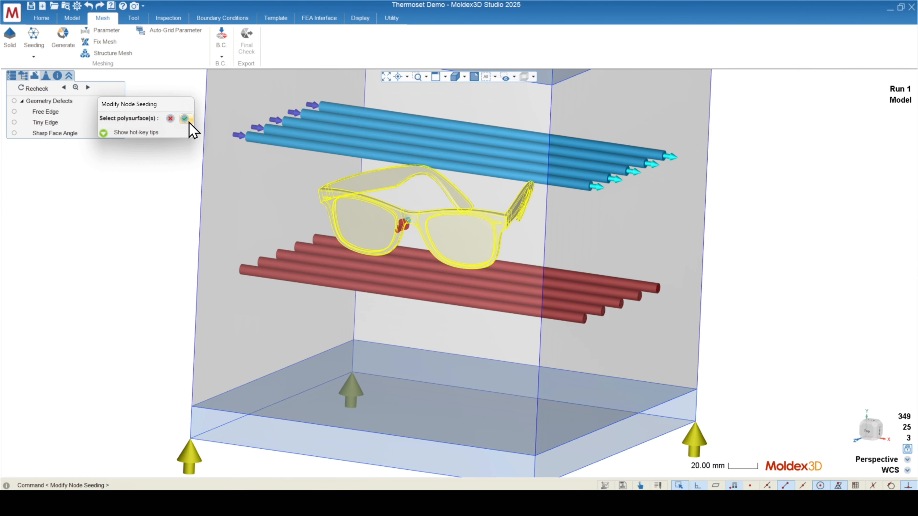
pyautogui.click(185, 118)
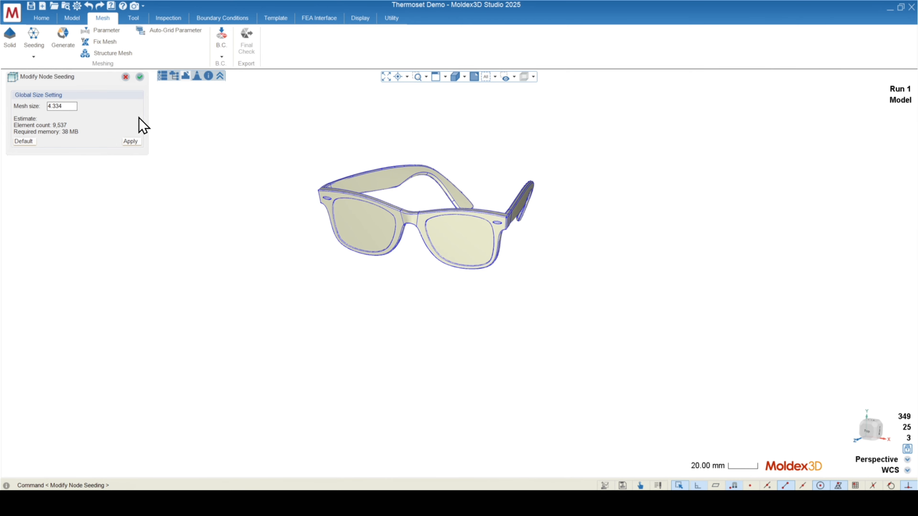
pyautogui.click(131, 141)
# Examine the seeded node distribution along the temples and frame of the eyeglasses from several views.
pyautogui.moveTo(427, 170); pyautogui.dragTo(517, 317, button='middle')
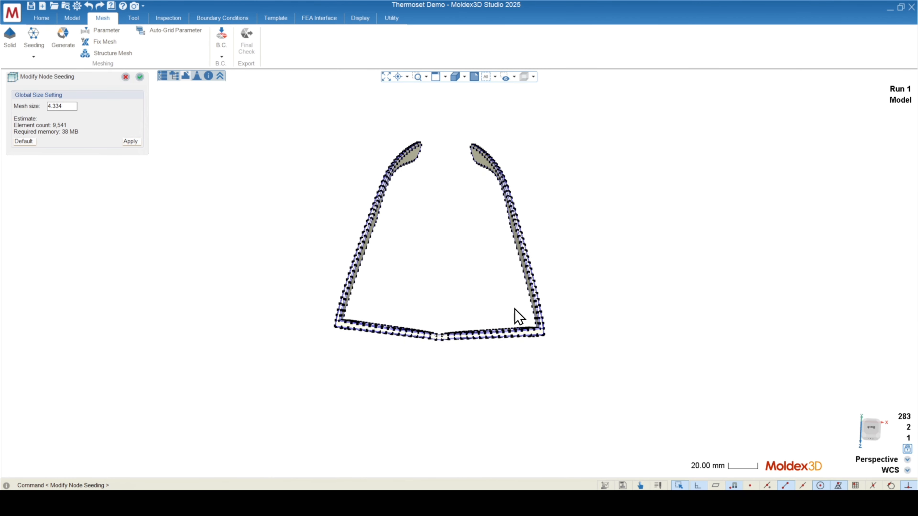
pyautogui.click(873, 432)
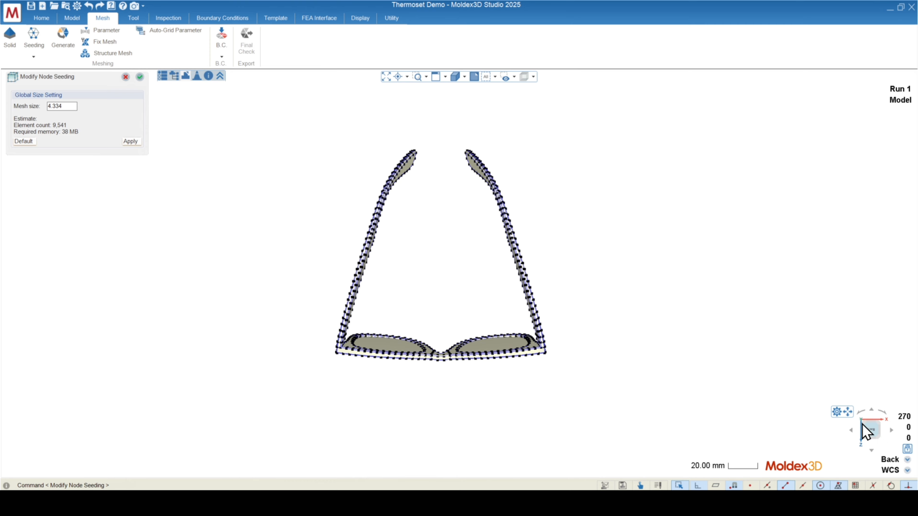
pyautogui.scroll(5, 440, 215)
pyautogui.scroll(1, 426, 381)
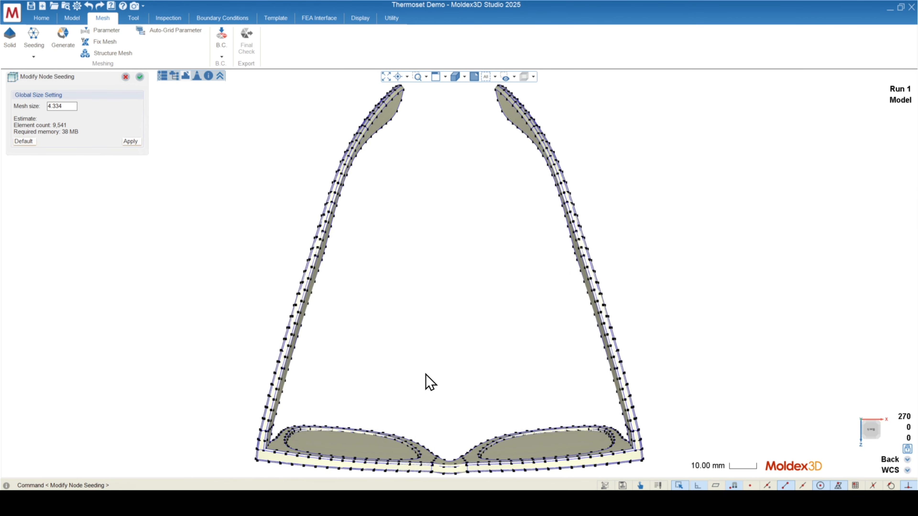
pyautogui.scroll(-2, 443, 220)
pyautogui.scroll(1, 432, 352)
pyautogui.scroll(-1, 471, 356)
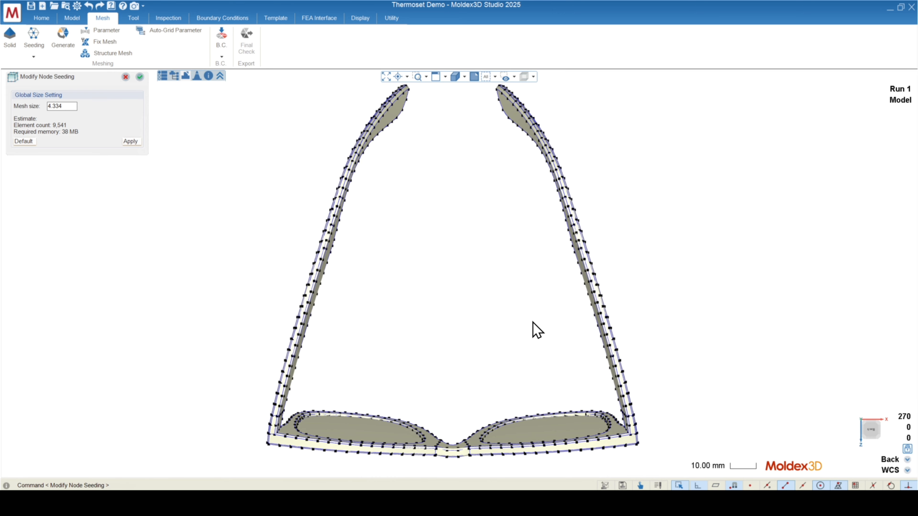
pyautogui.scroll(1, 541, 238)
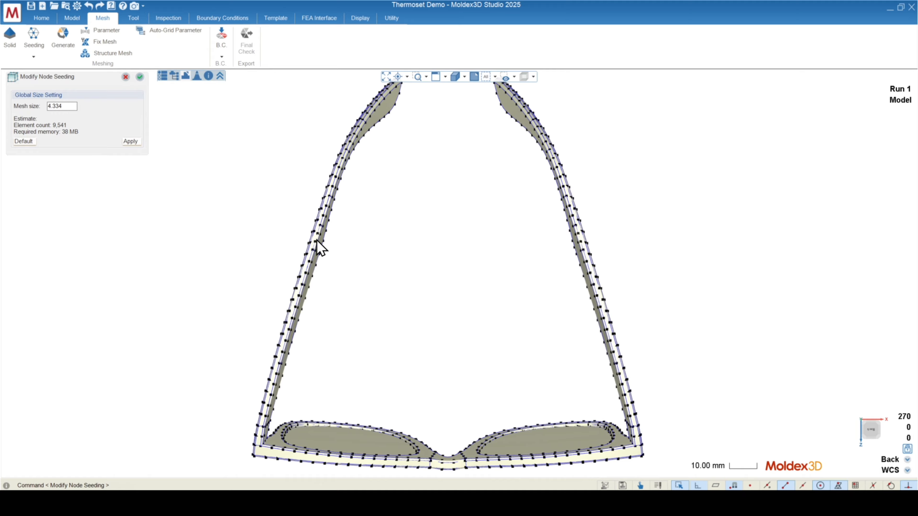
# Set the global mesh size of the eyeglasses to 2.5 and apply it.
pyautogui.doubleClick(66, 107)
pyautogui.write('3')
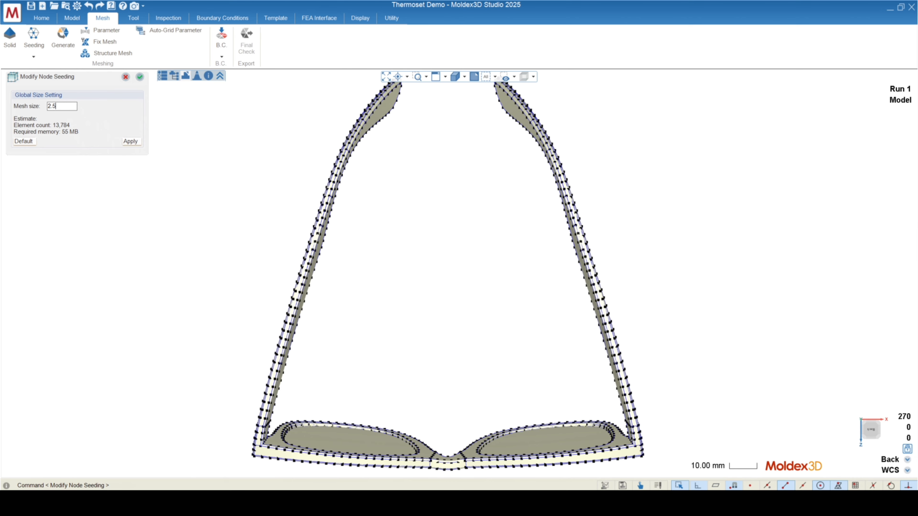
pyautogui.click(130, 141)
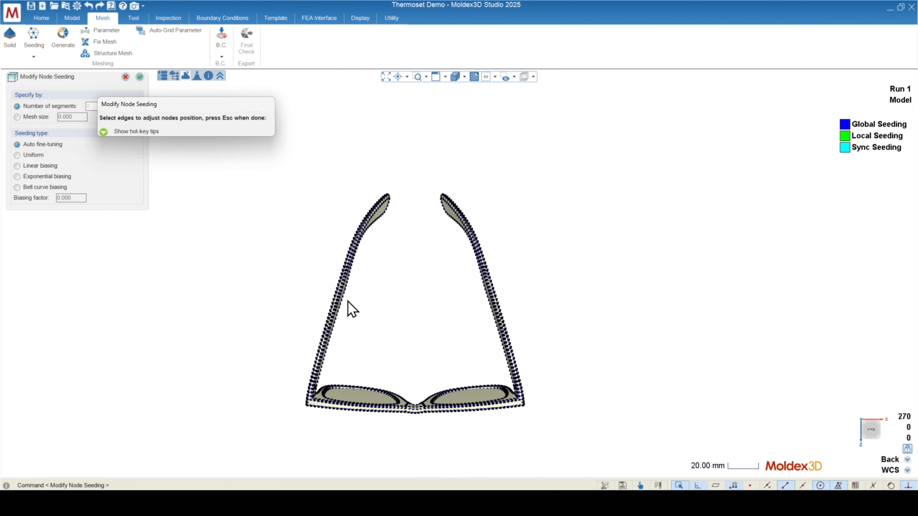
# Select the frame edges above one lens to inspect their local seeding, and accept the node seeding without local changes.
pyautogui.moveTo(348, 308); pyautogui.dragTo(349, 158, button='middle')
pyautogui.scroll(5, 371, 358)
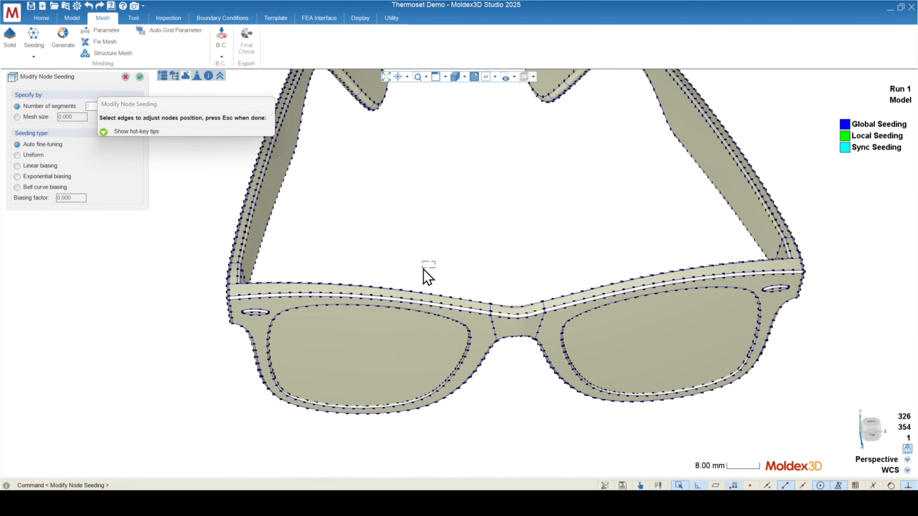
pyautogui.click(361, 318)
pyautogui.moveTo(365, 334)
pyautogui.mouseDown(button='middle')
pyautogui.moveTo(297, 299)
pyautogui.moveTo(338, 327)
pyautogui.mouseUp(button='middle')
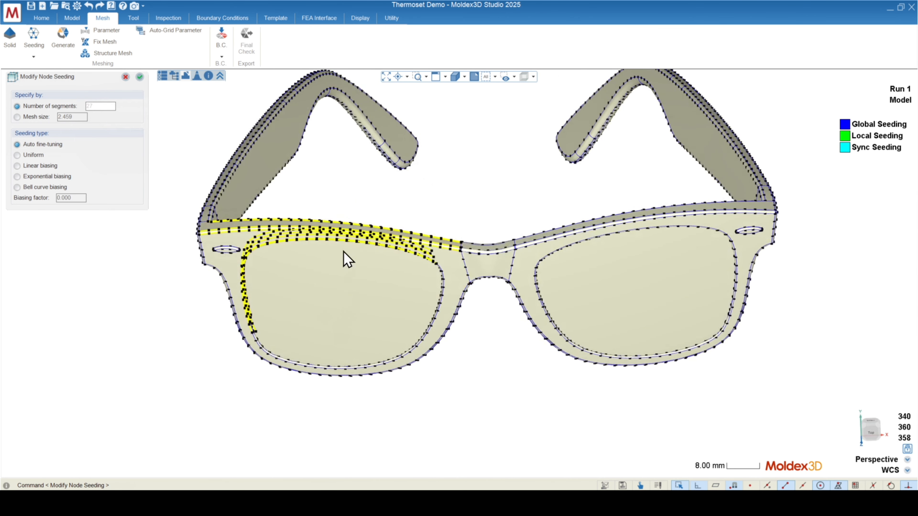
pyautogui.scroll(3, 366, 251)
pyautogui.moveTo(344, 258); pyautogui.dragTo(393, 258, button='middle')
pyautogui.scroll(-2, 501, 272)
pyautogui.scroll(-3, 323, 253)
pyautogui.scroll(-1, 323, 253)
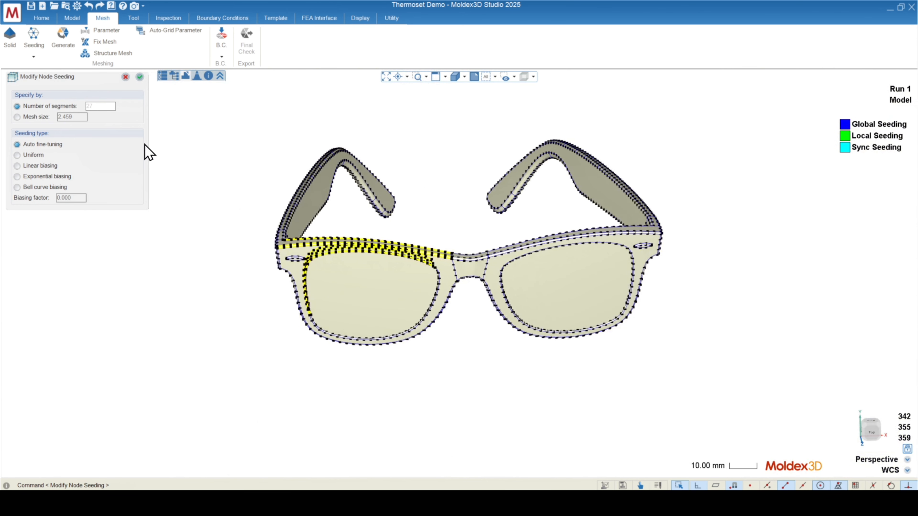
pyautogui.click(140, 77)
# Review the solid mesh parameters for the part's boundary layers, including the manual offset ratio, and for the cooling channel curves.
pyautogui.moveTo(447, 273); pyautogui.dragTo(457, 262, button='middle')
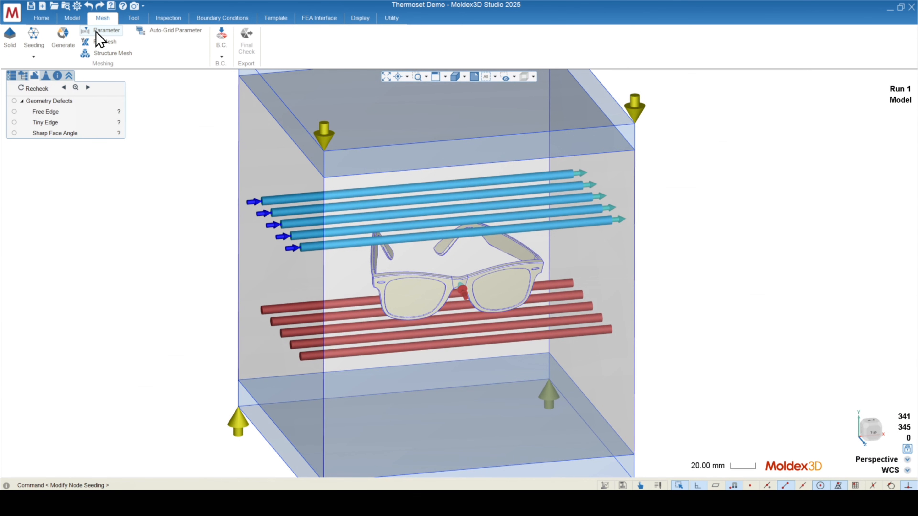
pyautogui.click(98, 32)
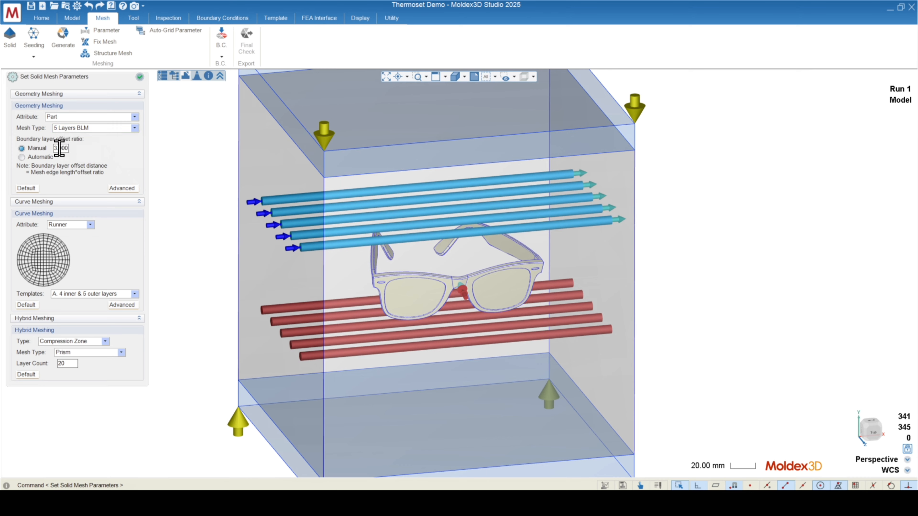
pyautogui.moveTo(56, 148); pyautogui.dragTo(72, 148)
pyautogui.click(67, 148)
pyautogui.click(65, 225)
pyautogui.click(67, 240)
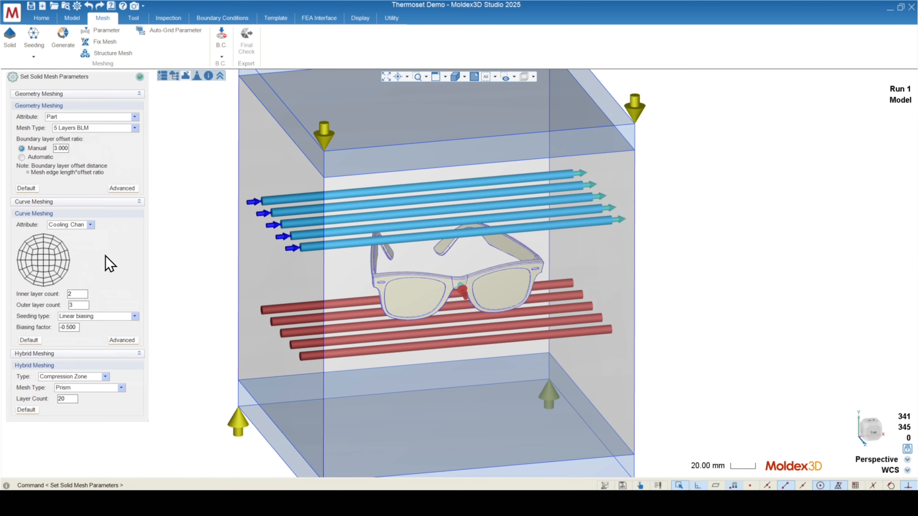
# Generate the BLM surface and solid meshes for the whole model and run the final check to export the mesh.
pyautogui.click(64, 38)
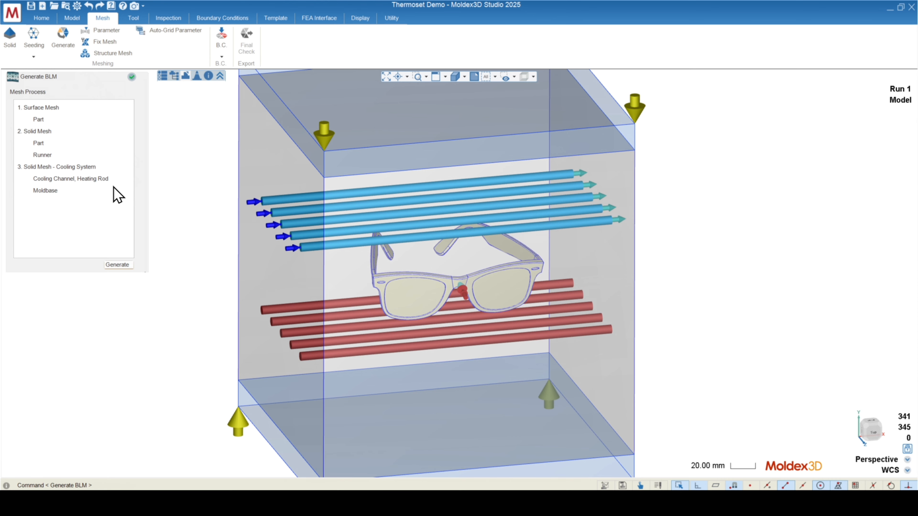
pyautogui.click(119, 265)
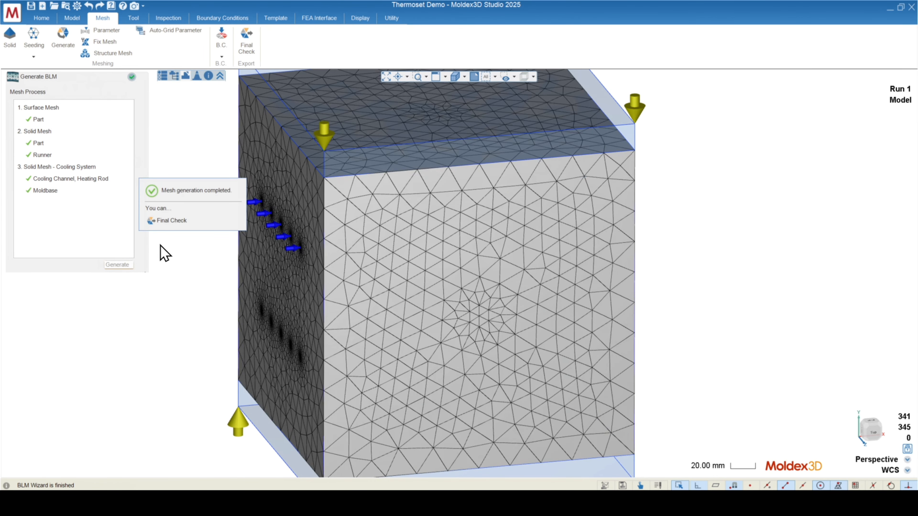
pyautogui.click(178, 221)
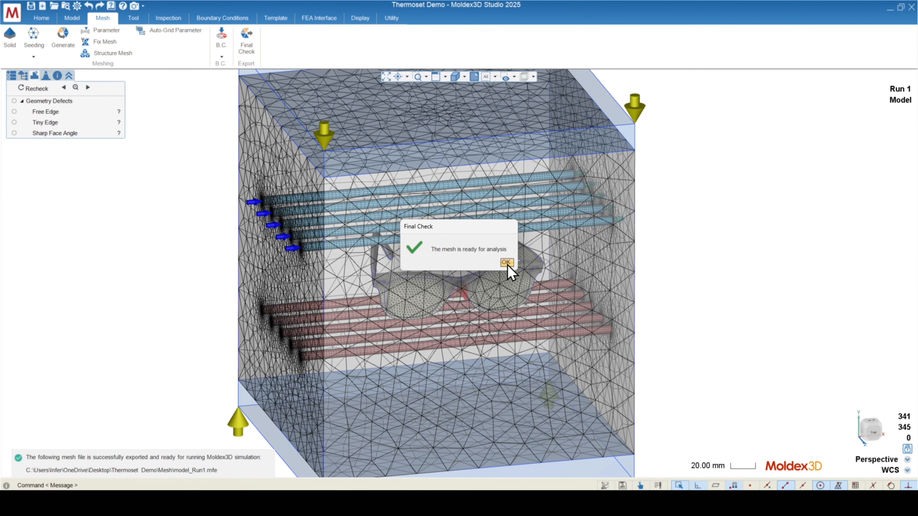
pyautogui.click(507, 262)
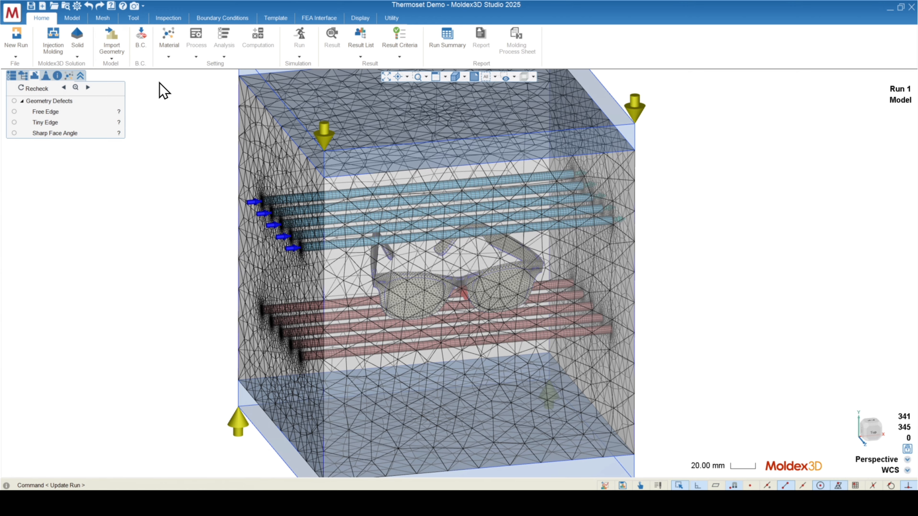
# Open the Material Wizard for the EM#1 inlet's unspecified material.
pyautogui.click(168, 38)
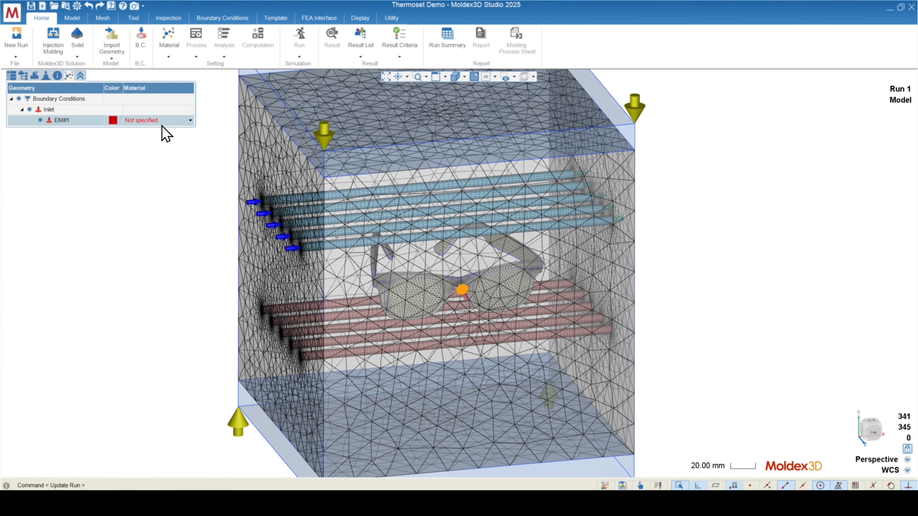
pyautogui.click(148, 119)
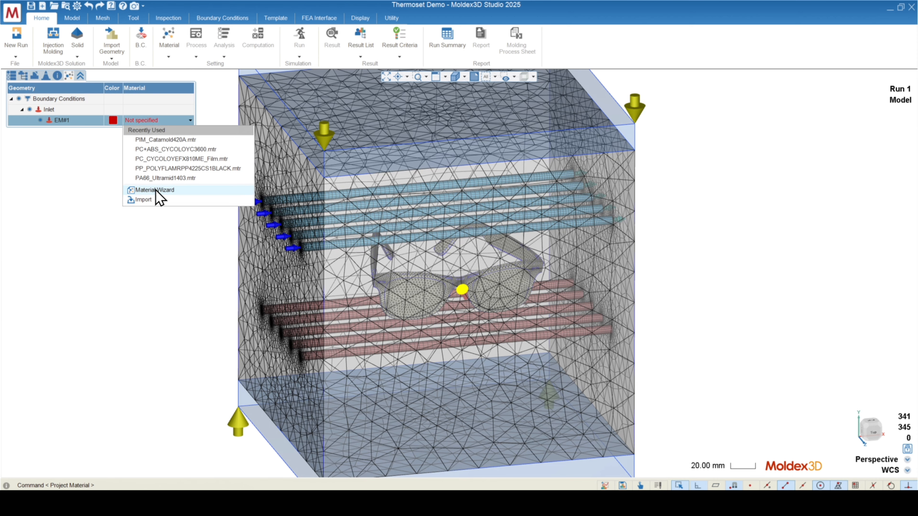
pyautogui.click(156, 190)
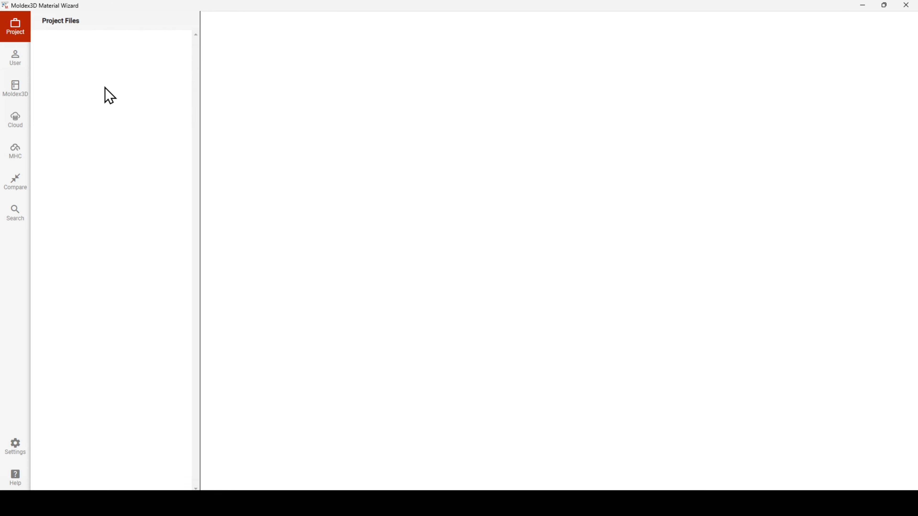
# Browse the Moldex3D material bank to Momentive LSR 2060 and examine its viscosity and PVT curves.
pyautogui.click(13, 91)
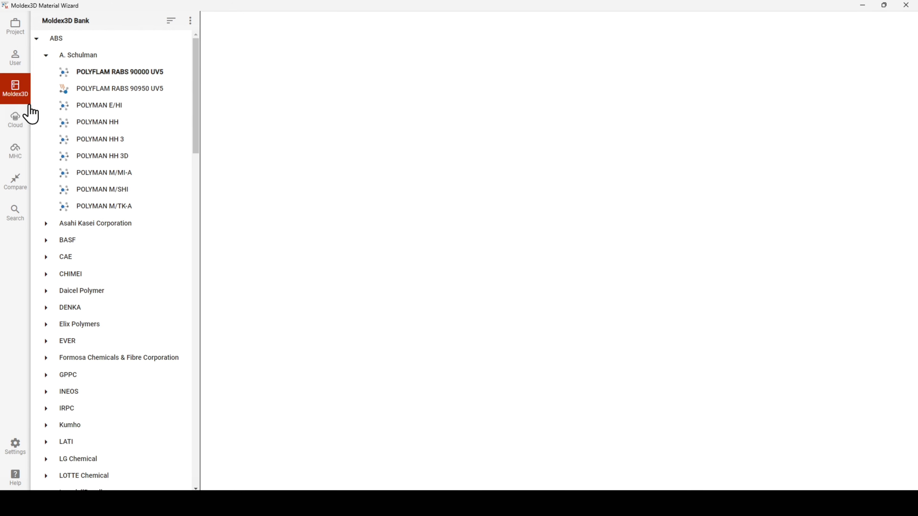
pyautogui.moveTo(199, 75); pyautogui.dragTo(165, 431)
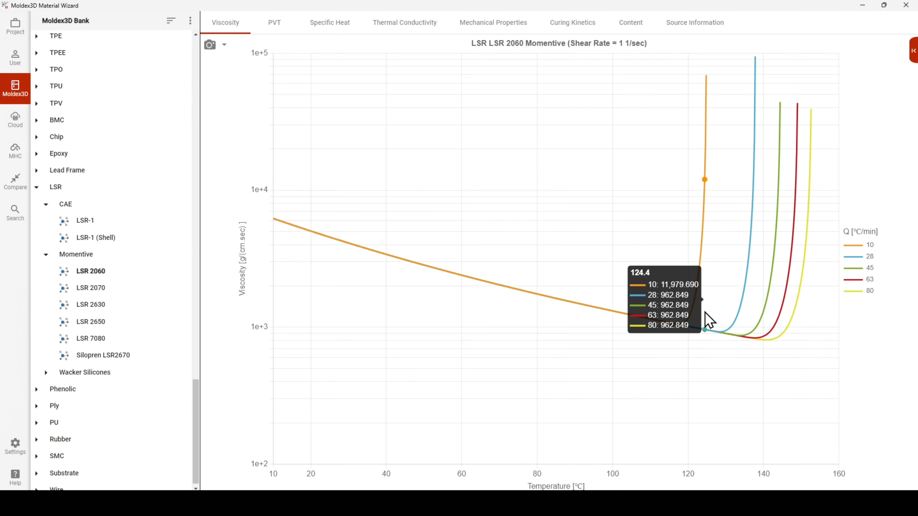
pyautogui.click(275, 22)
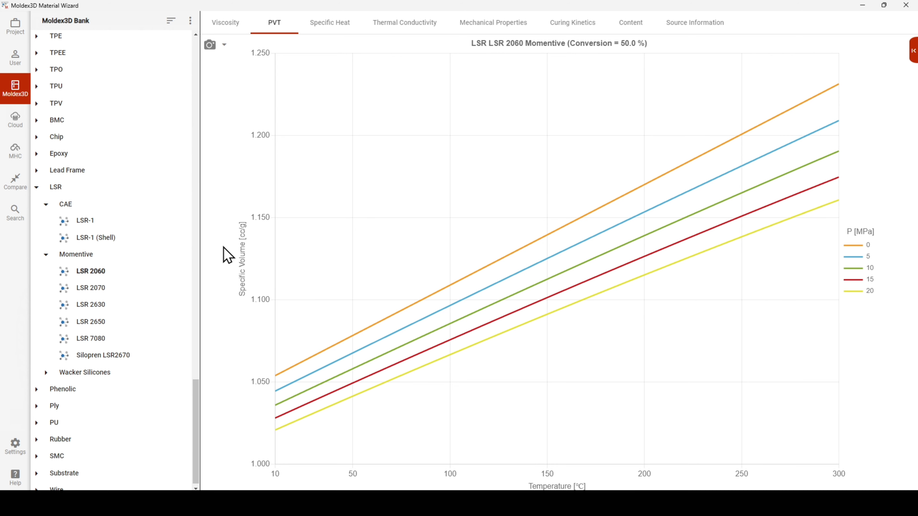
pyautogui.moveTo(513, 461)
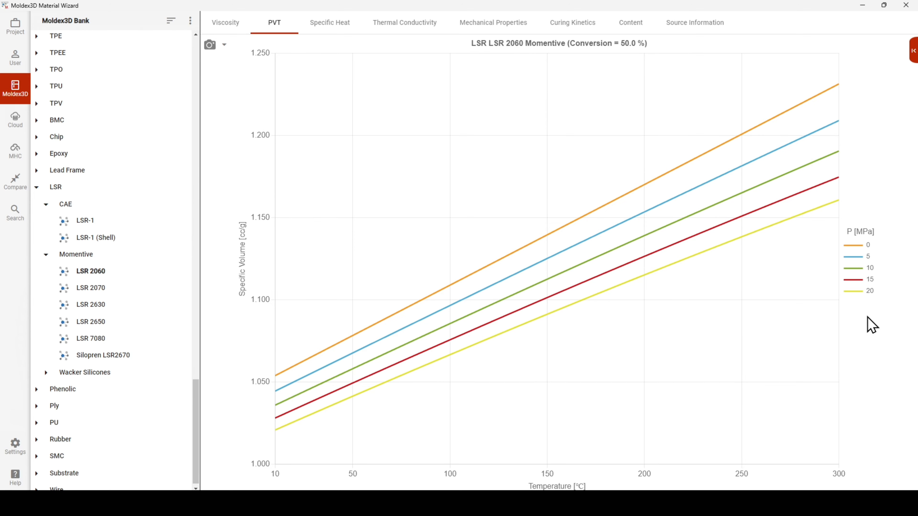